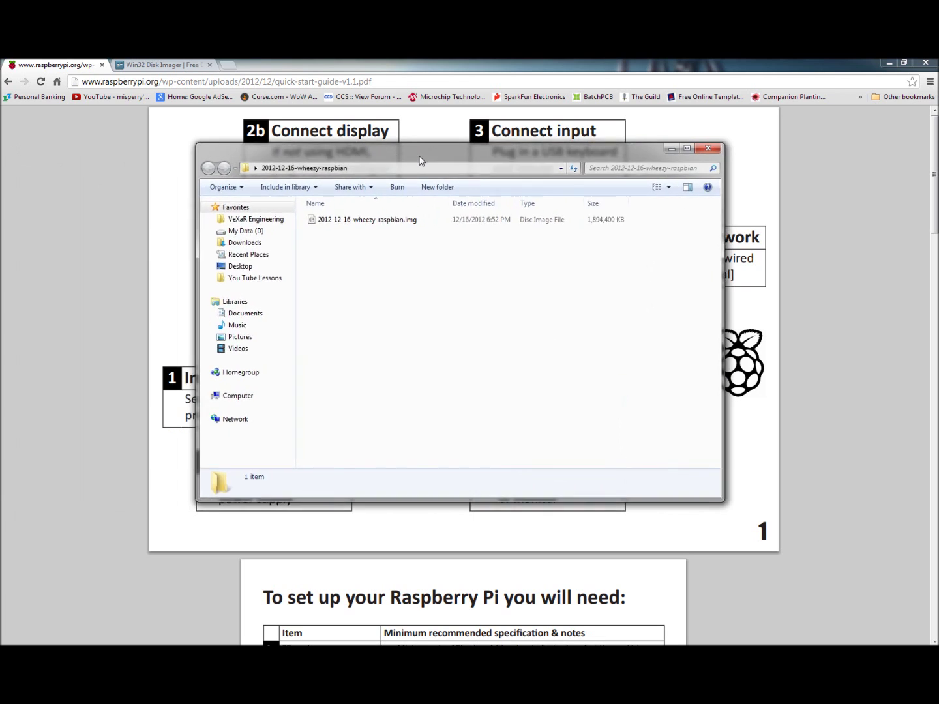
Step: Check the extracted 2012-12-16-wheezy-raspbian.img file and view the Win32 Disk Imager project page on SourceForge
left_click(351, 230)
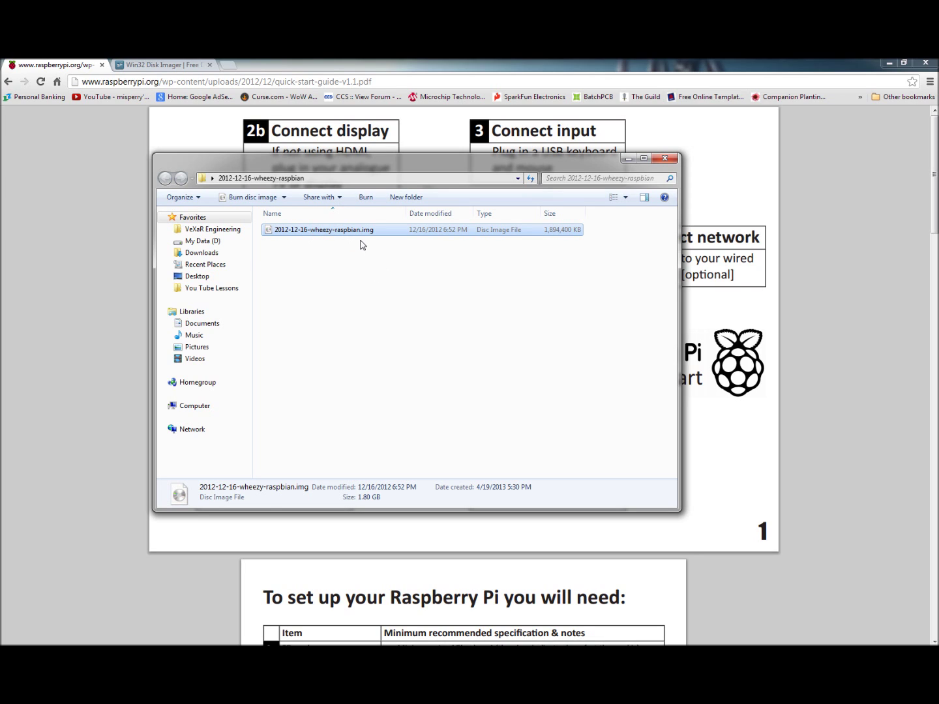
double_click(191, 217)
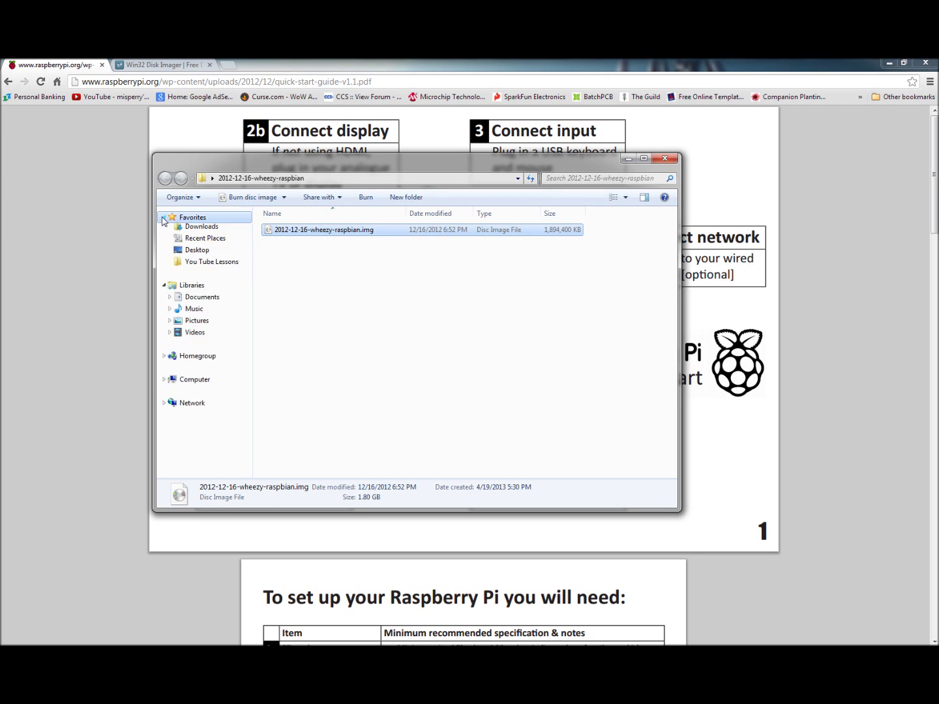
left_click(351, 232)
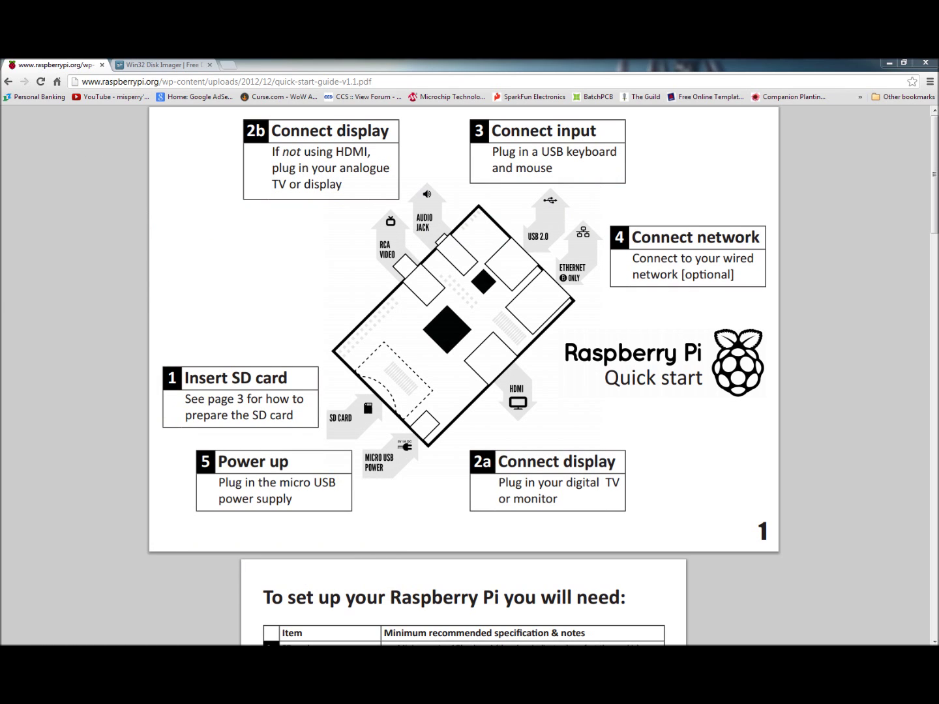
left_click(154, 65)
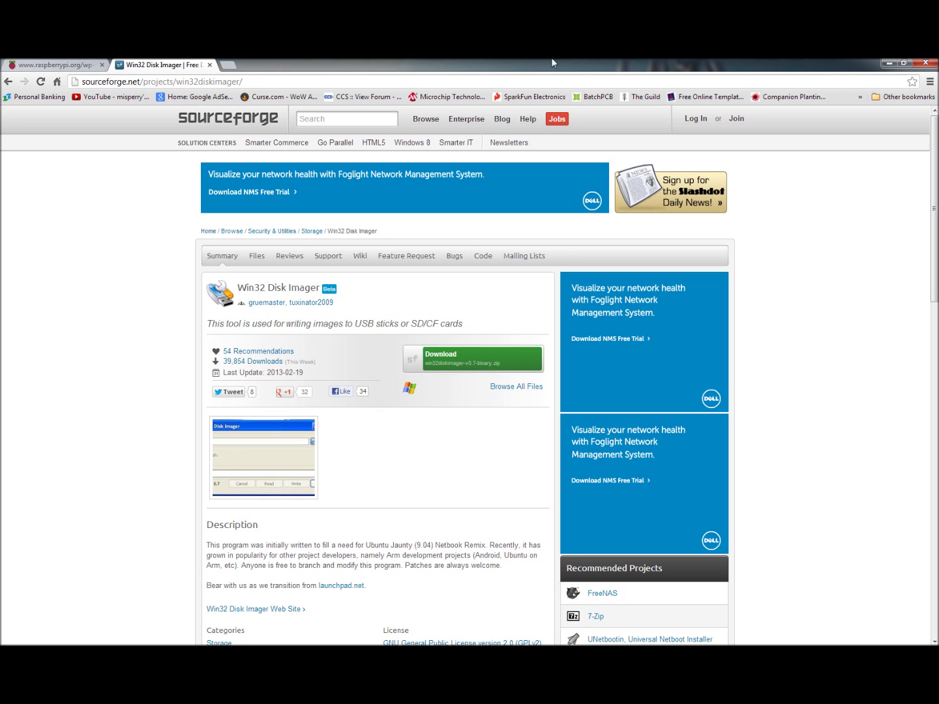
Step: Switch to Win32 Disk Imager and keep the J:\ drive as the target device
left_click(887, 62)
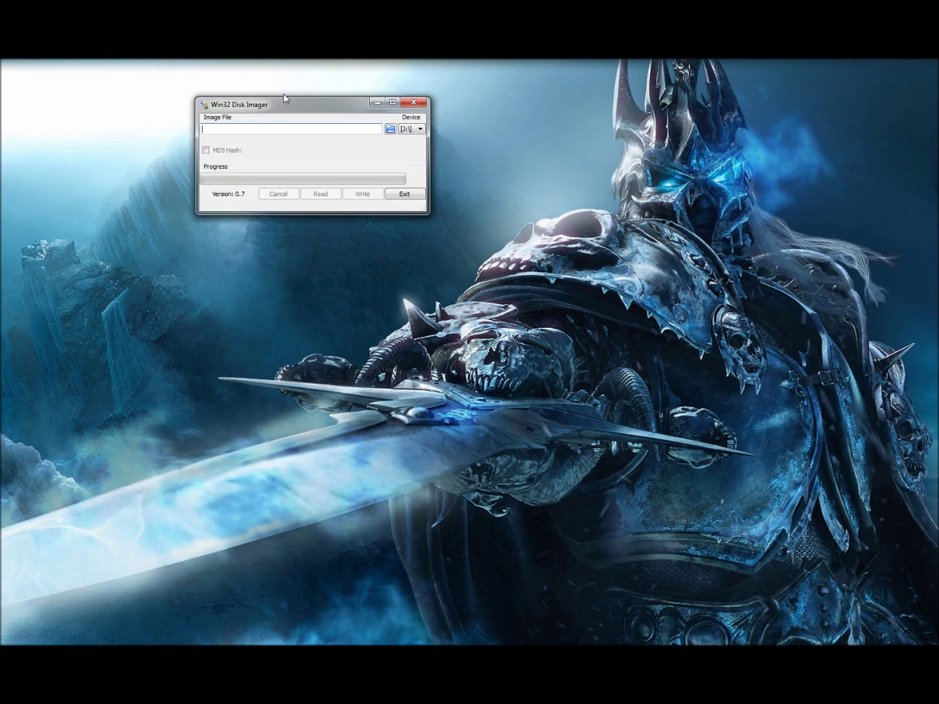
left_click_drag(283, 95, 272, 140)
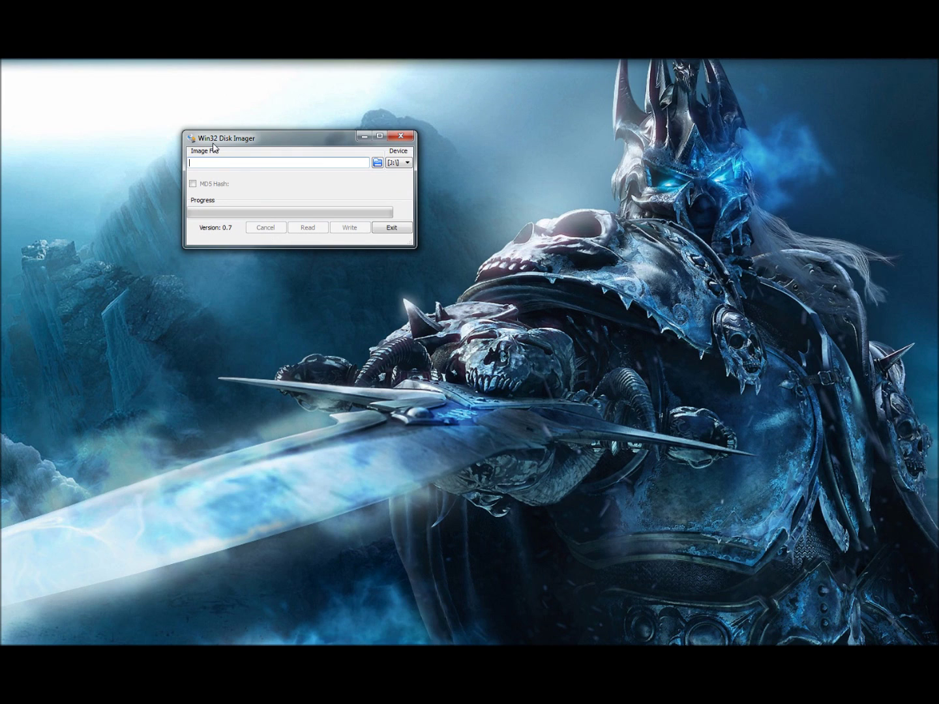
left_click(403, 163)
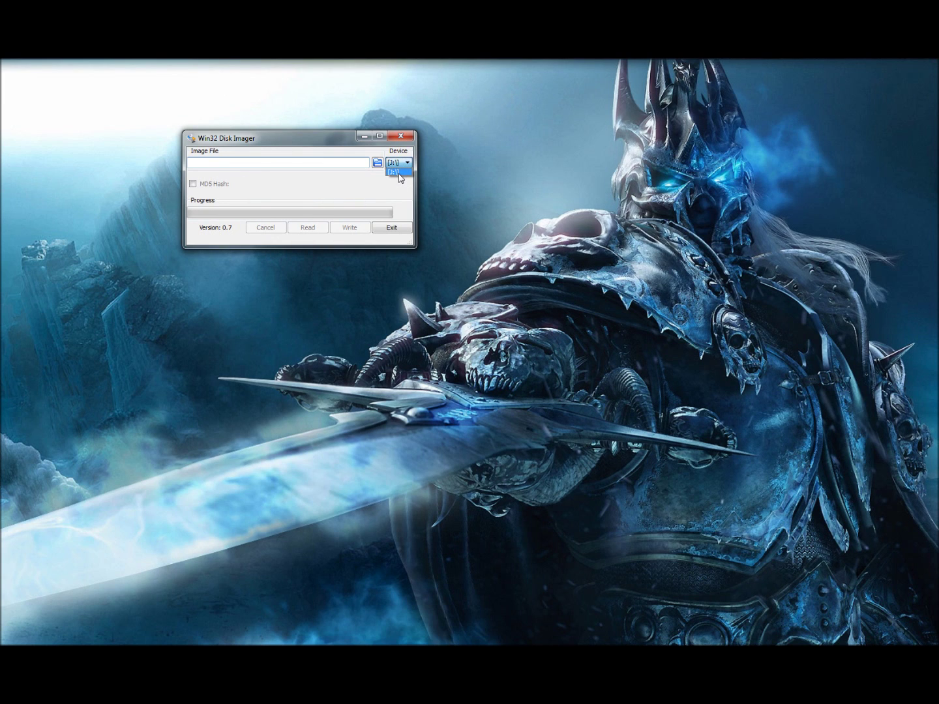
left_click(350, 190)
Step: Load 2012-12-16-wheezy-raspbian.img from the Desktop's 2012-12-16-wheezy-raspbian folder as the image file
left_click(377, 162)
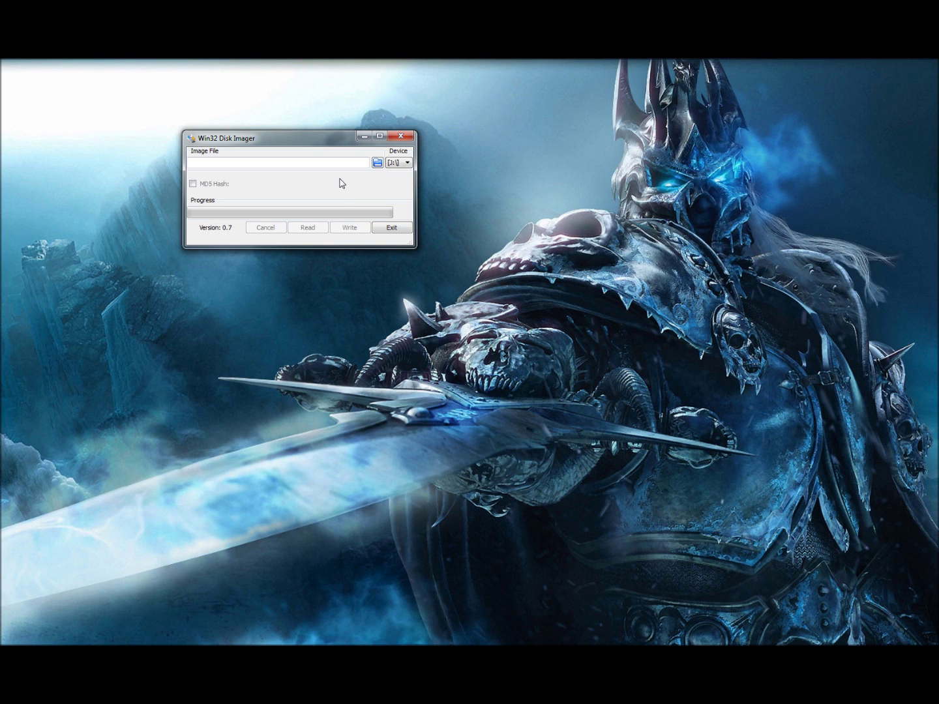
left_click(378, 163)
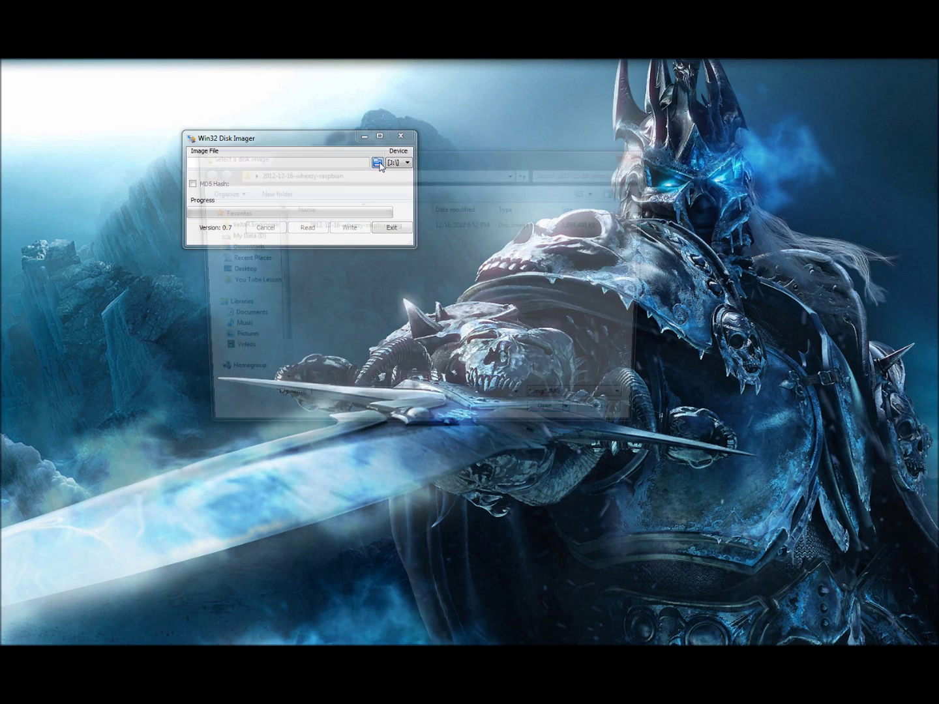
left_click(230, 271)
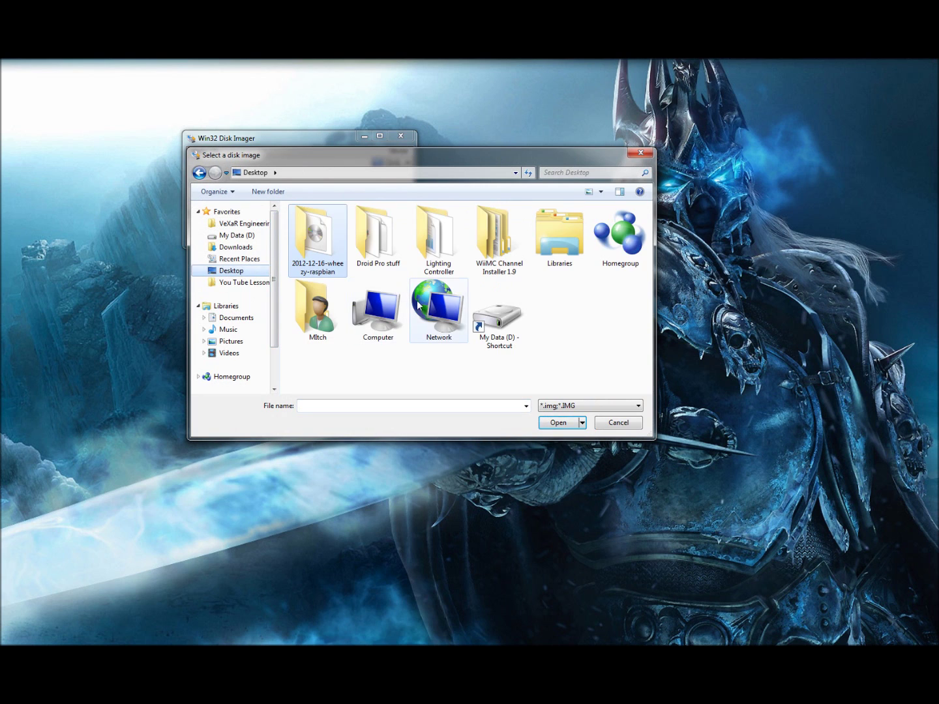
double_click(317, 252)
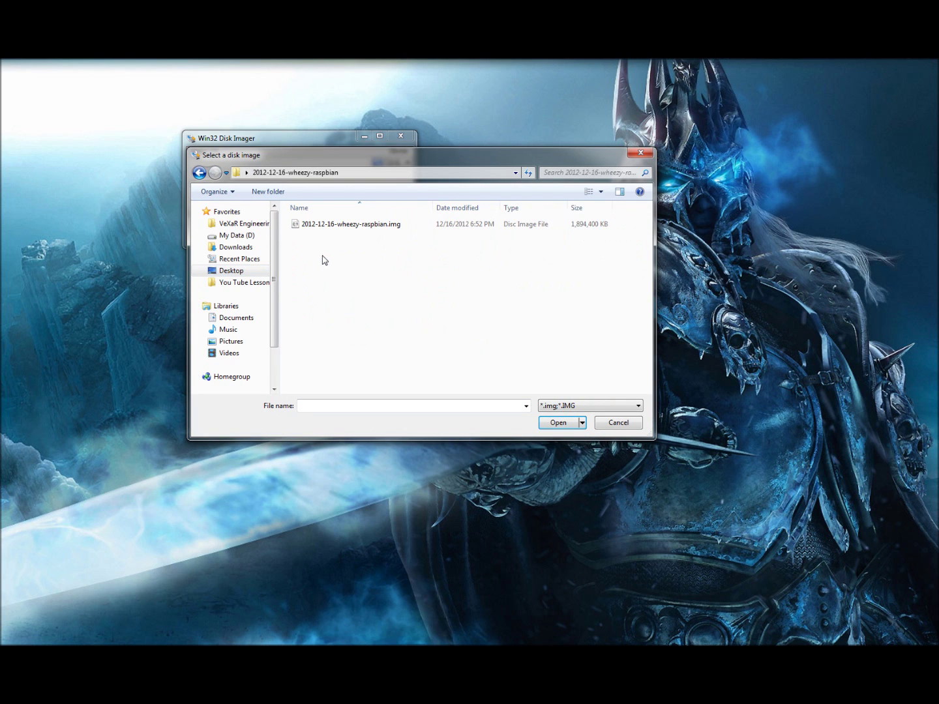
double_click(352, 228)
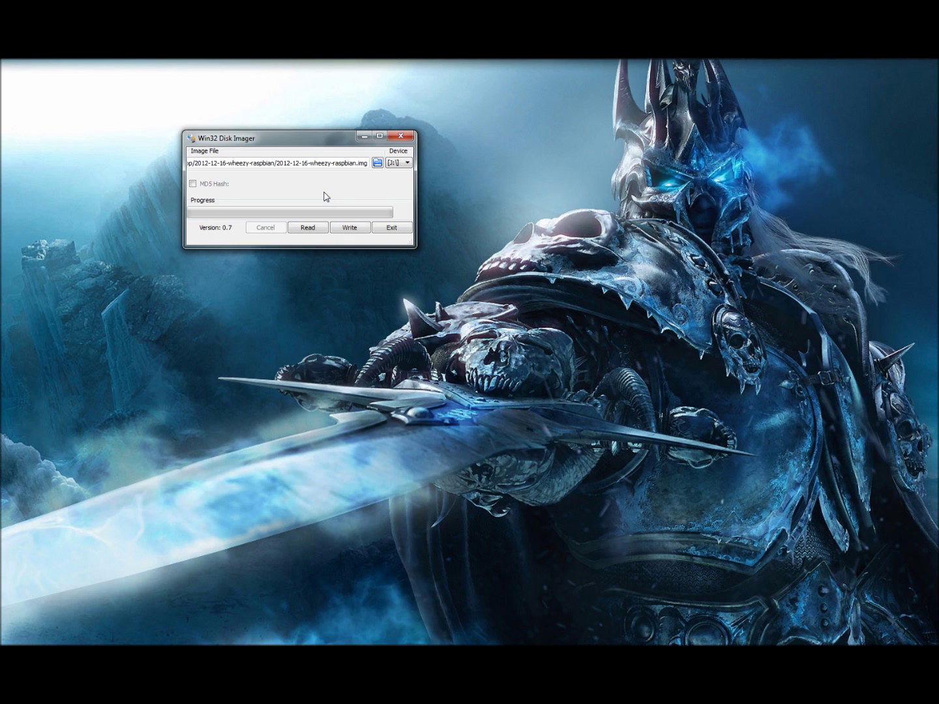
Step: Write the loaded image to the J:\ device, accepting the overwrite, and close Win32 Disk Imager once writing ends
left_click(350, 232)
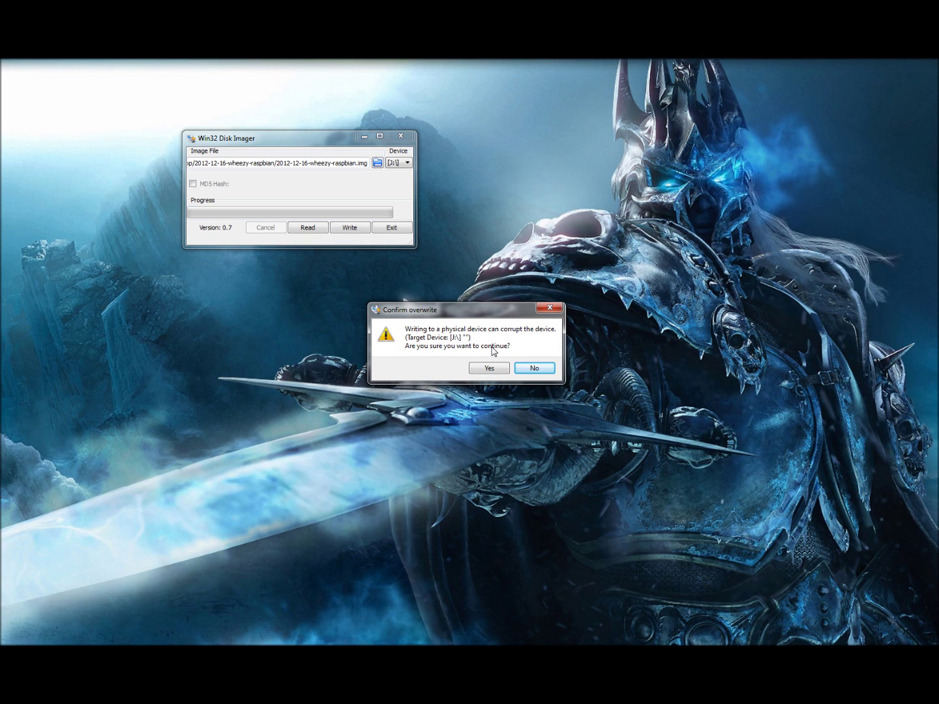
left_click(494, 367)
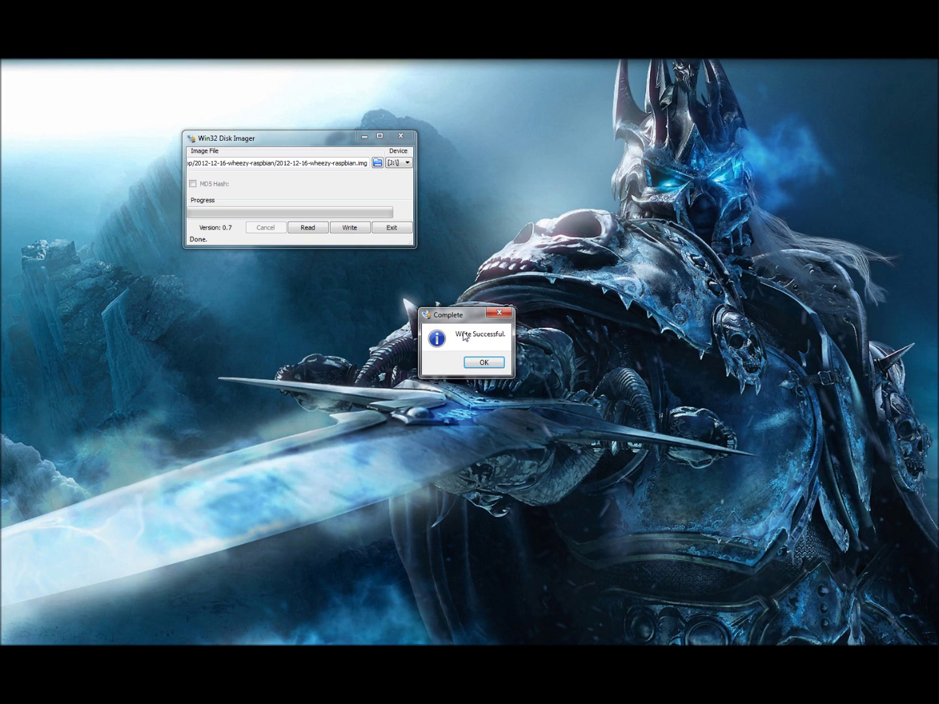
left_click_drag(454, 317, 289, 273)
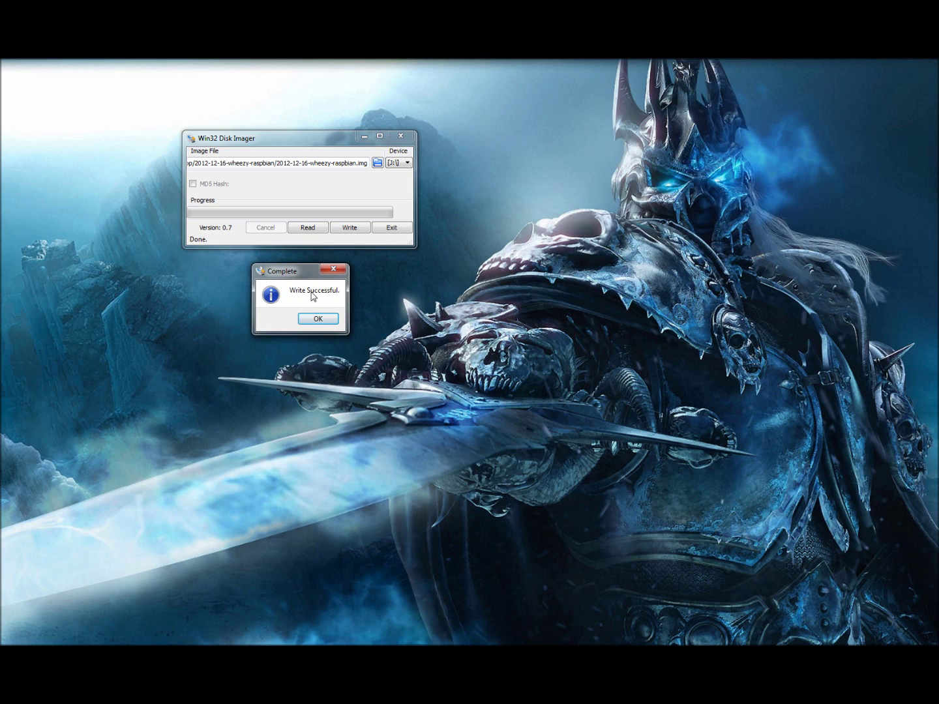
left_click(318, 320)
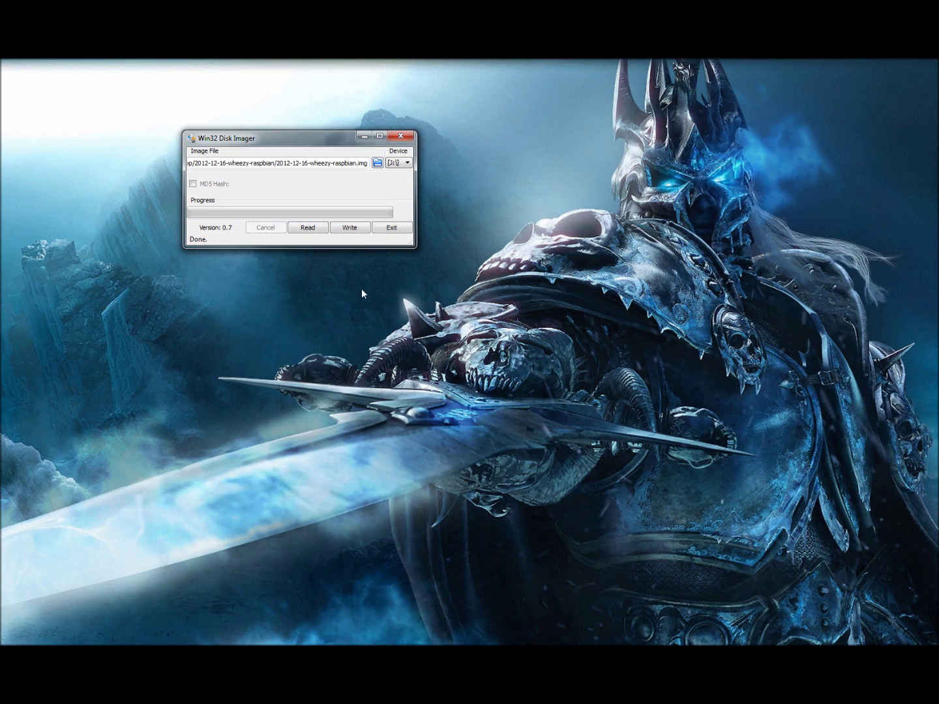
left_click(407, 139)
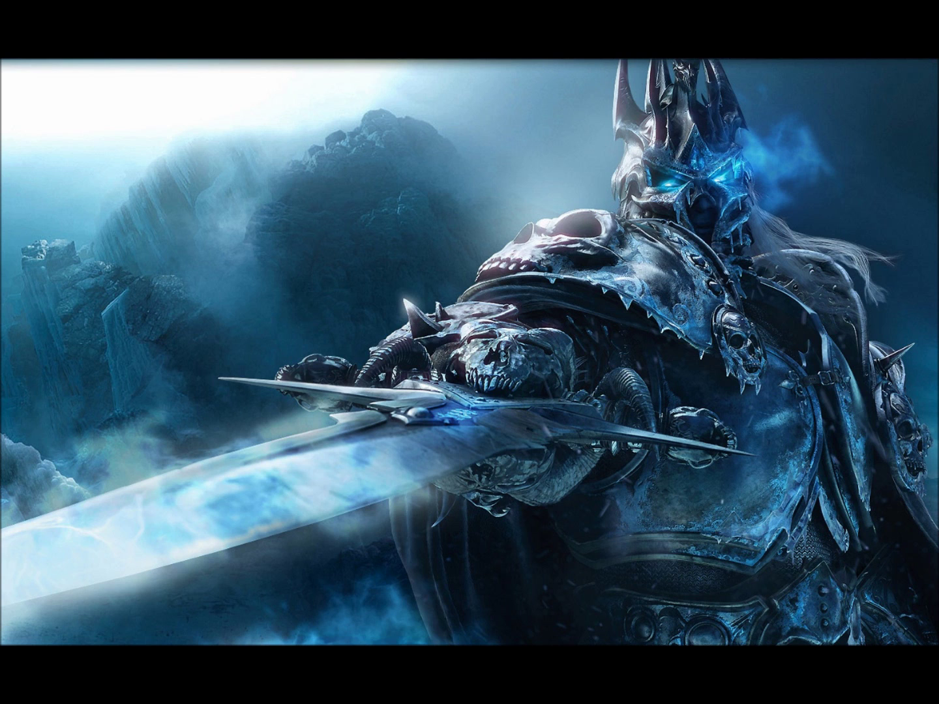
Step: Make a duplicate of cmdline.txt in the root of the removable disk J:
left_click_drag(88, 163, 423, 131)
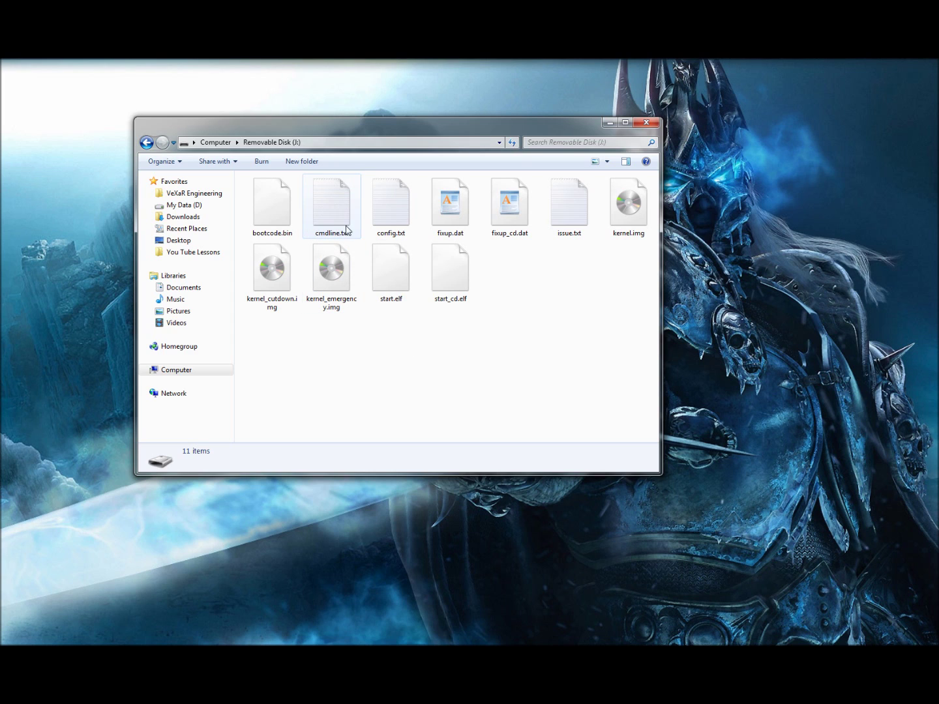
right_click(332, 204)
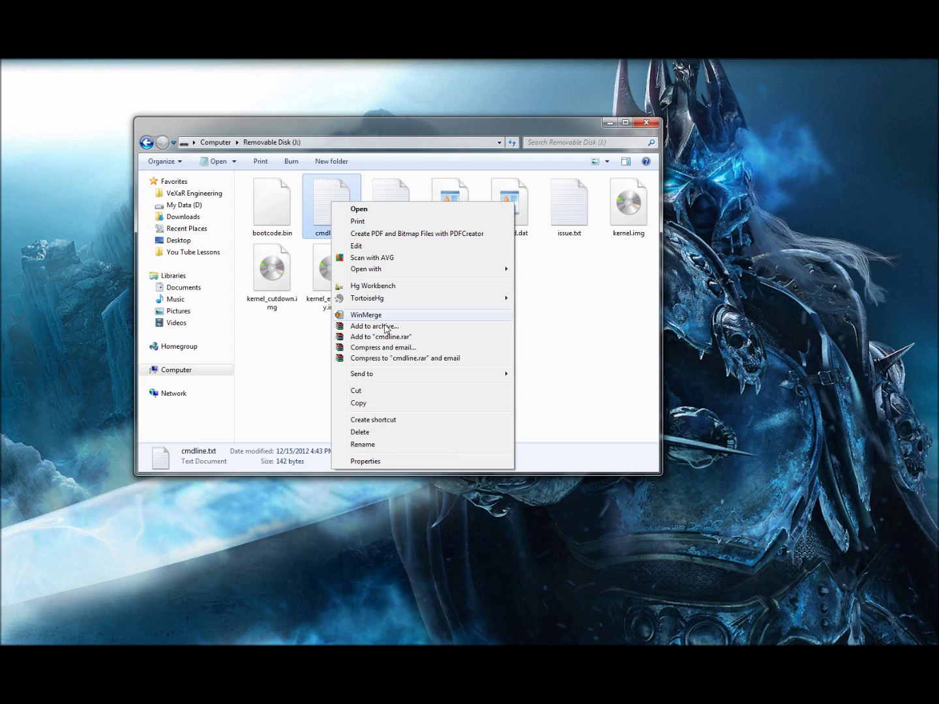
left_click(384, 404)
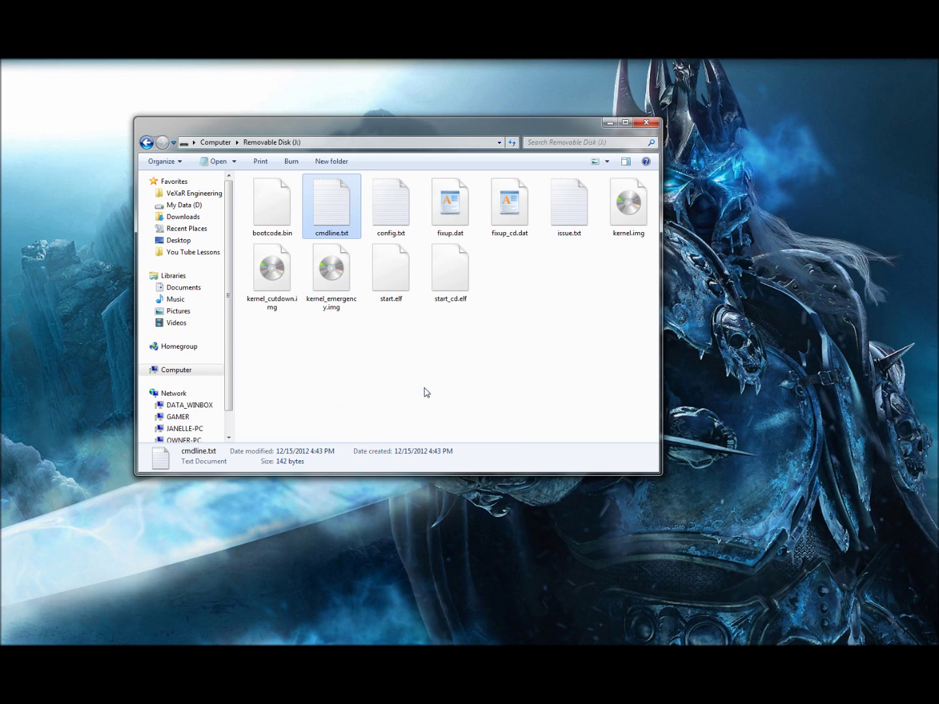
left_click(489, 348)
key("ctrl+v")
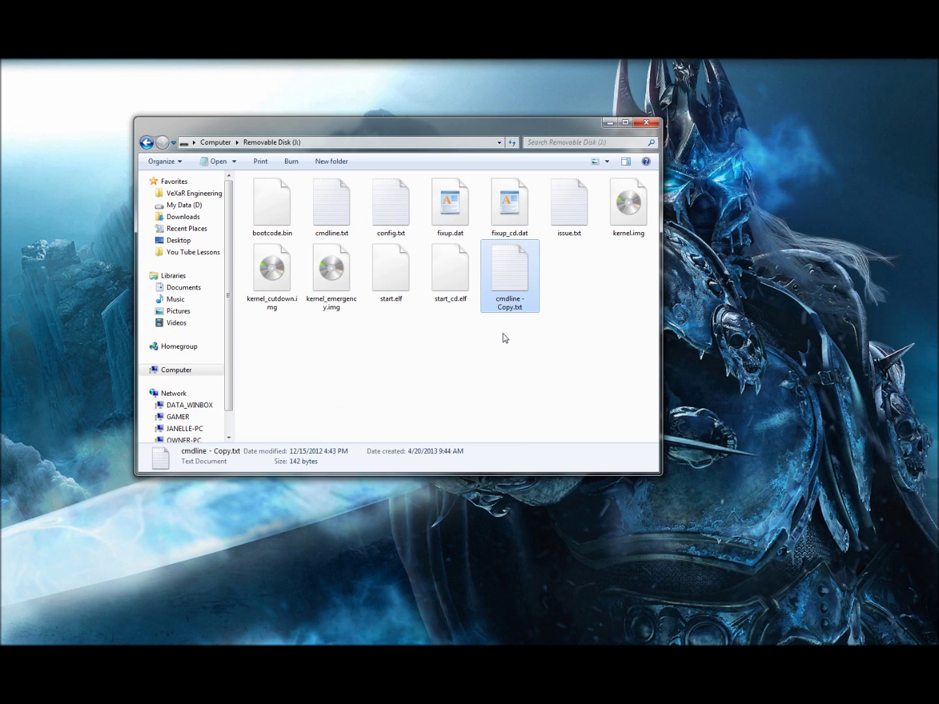
Step: Rename the duplicated cmdline file as cmdline.txt.old and accept the extension change
right_click(520, 302)
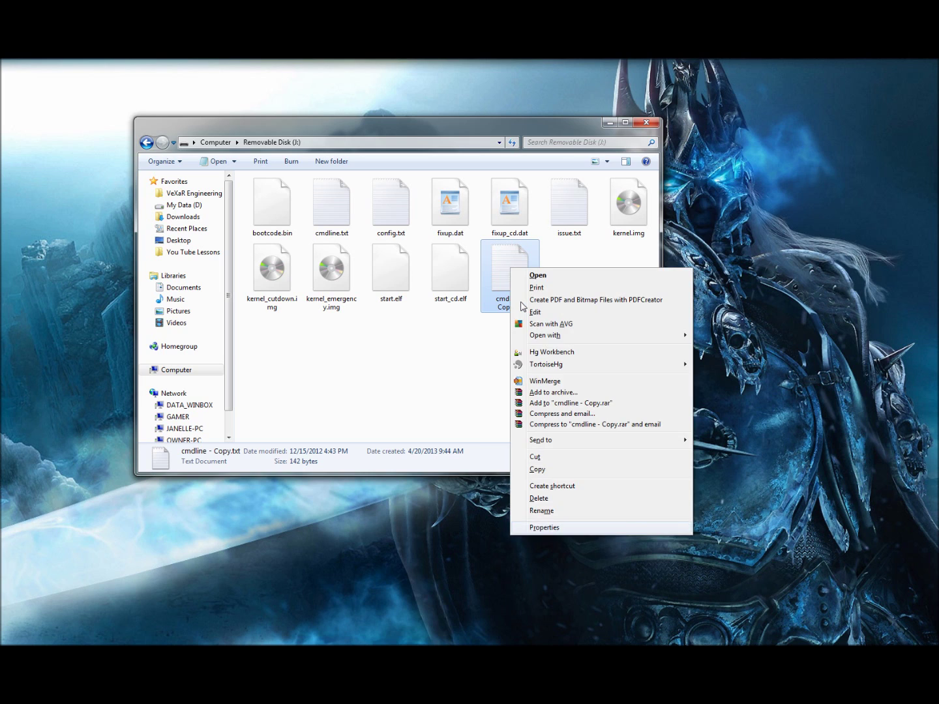
key("m")
left_click(521, 300)
key("BackSpace")
key("BackSpace")
key("BackSpace")
key("BackSpace")
key("BackSpace")
key("BackSpace")
key("BackSpace")
key("Right")
key("Right")
key("Right")
key("Right")
type(".bak")
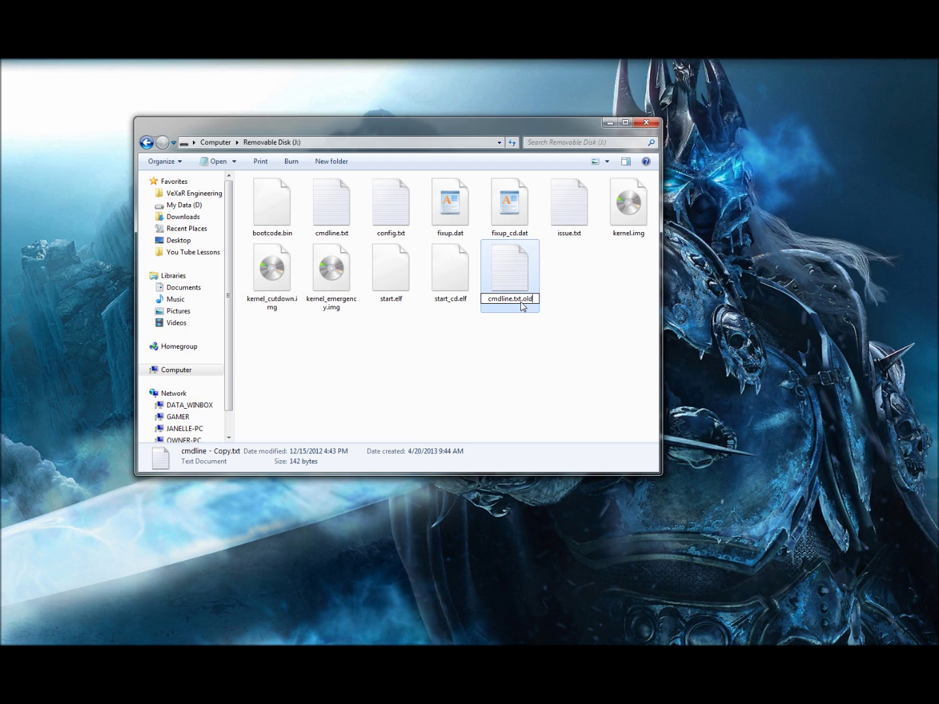
key("Return")
key("Return")
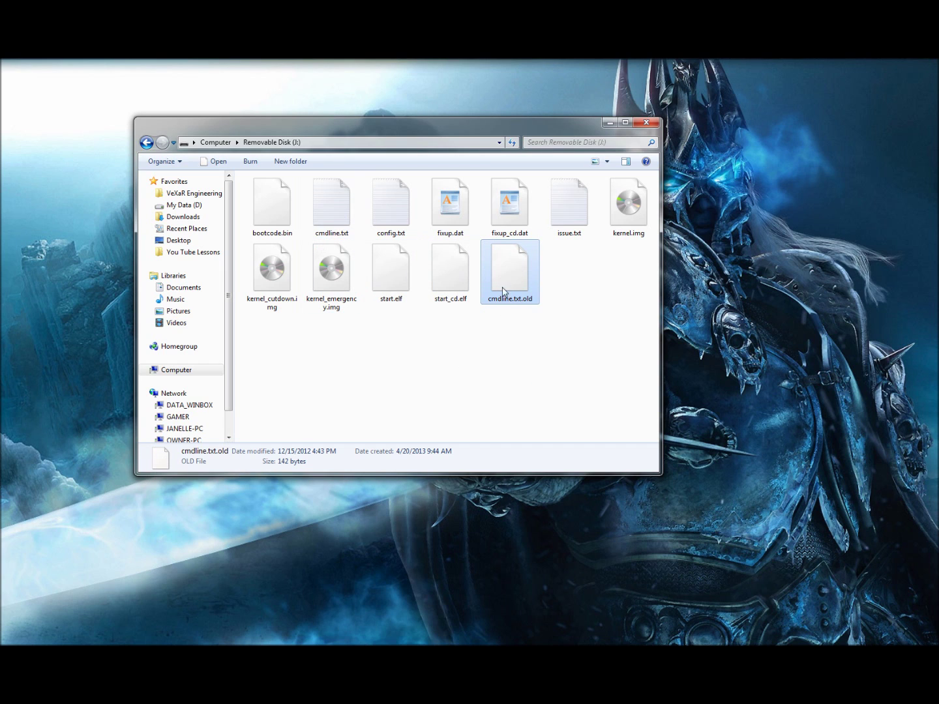
Step: Append ip=192.168.1.30 to the end of the boot line in cmdline.txt, save the file and close it
double_click(336, 216)
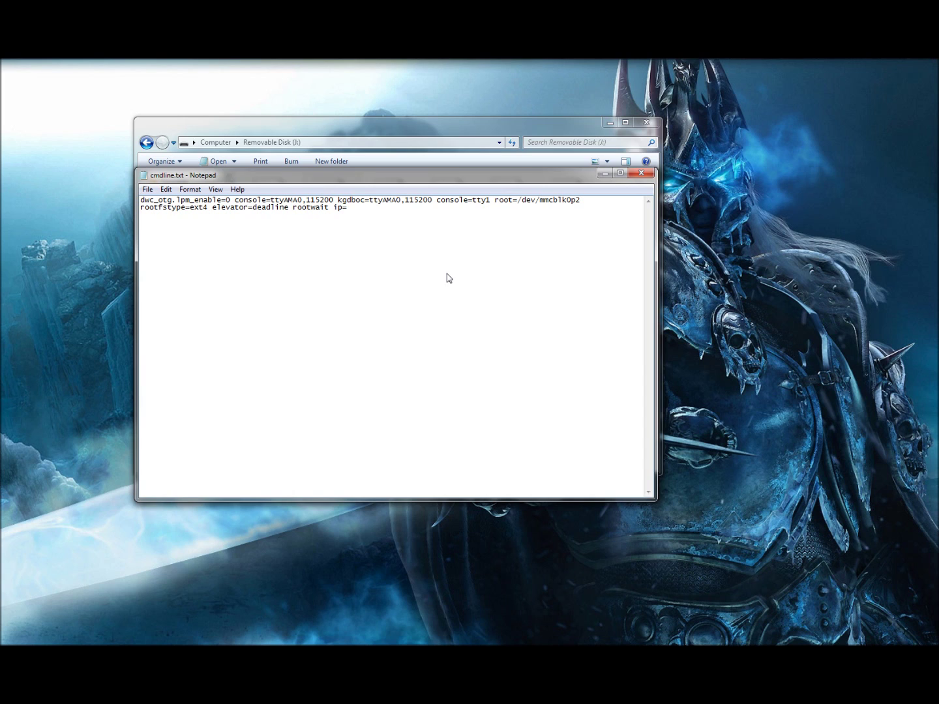
type("192.168.1.30")
left_click(147, 189)
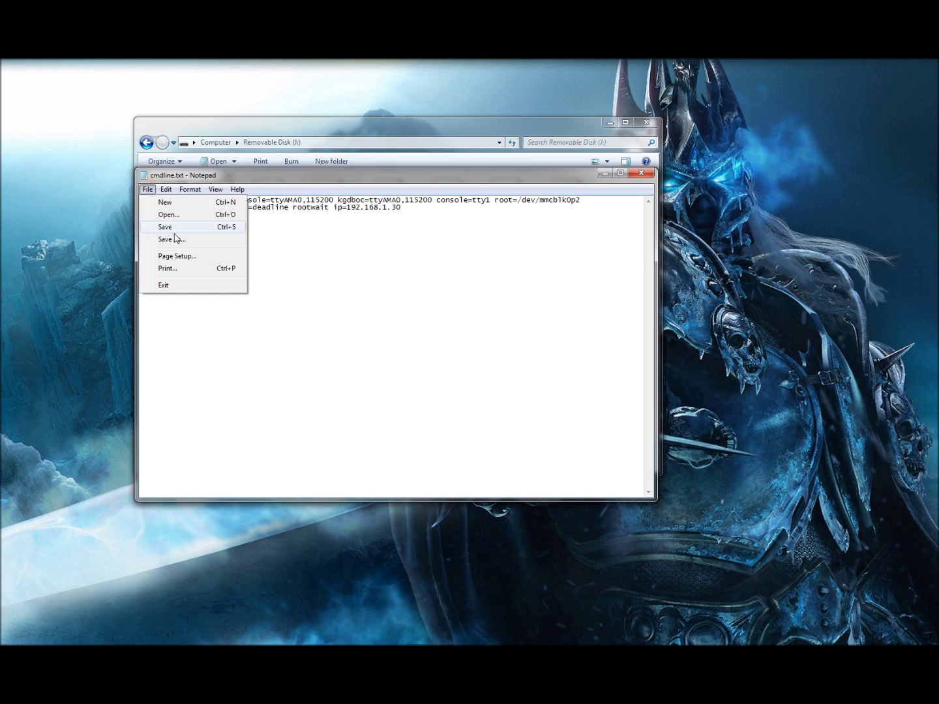
left_click(180, 228)
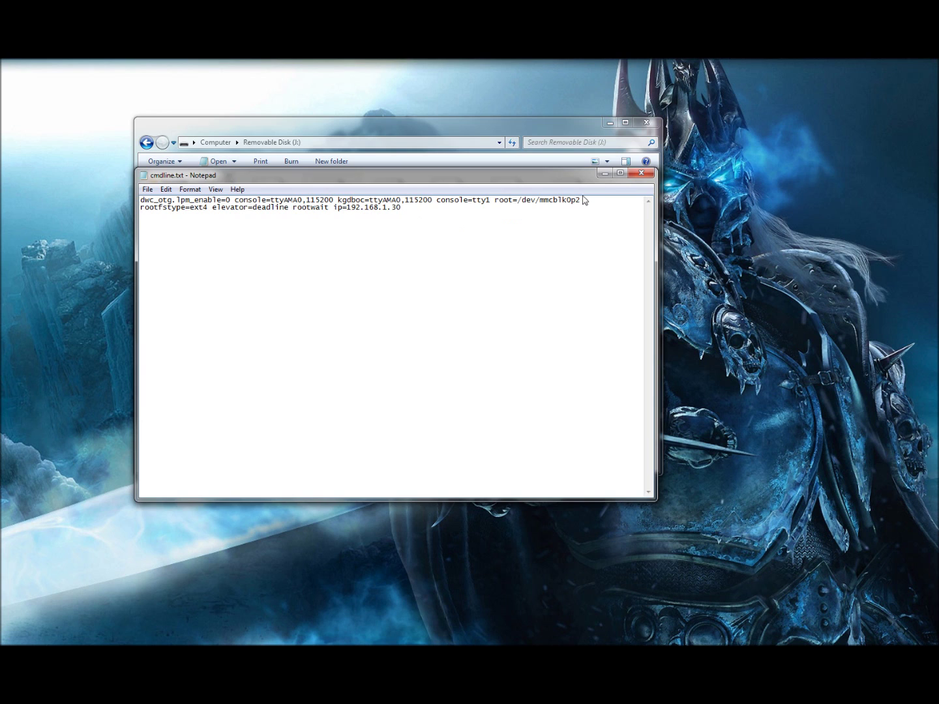
left_click(642, 174)
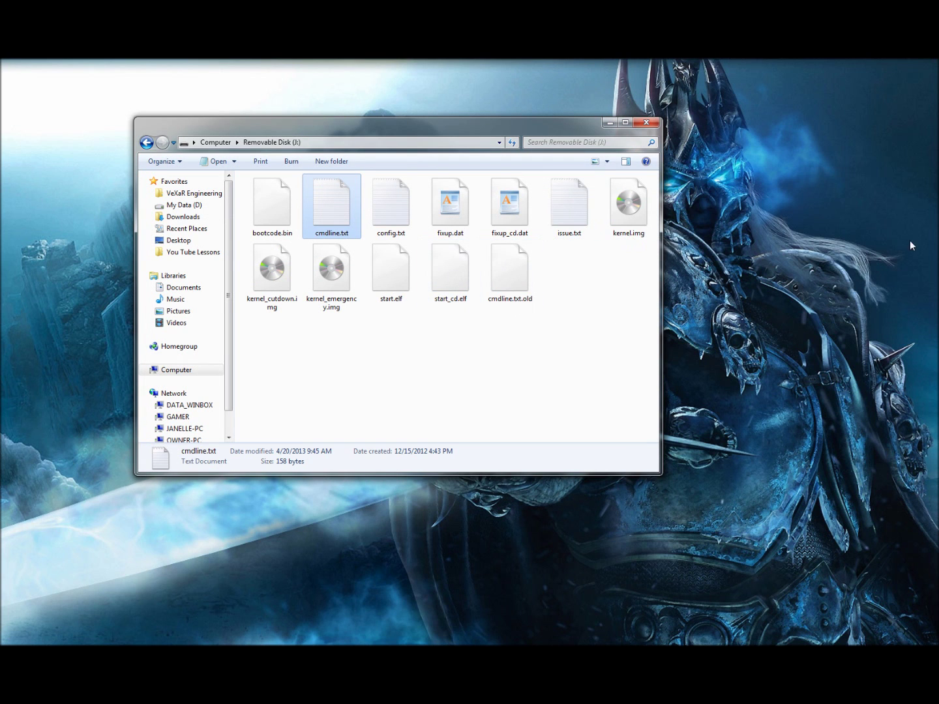
Step: Examine the raspberrypi.org home page article on using a desktop or laptop screen and keyboard with the Pi
mouse_move(914, 198)
left_click(913, 157)
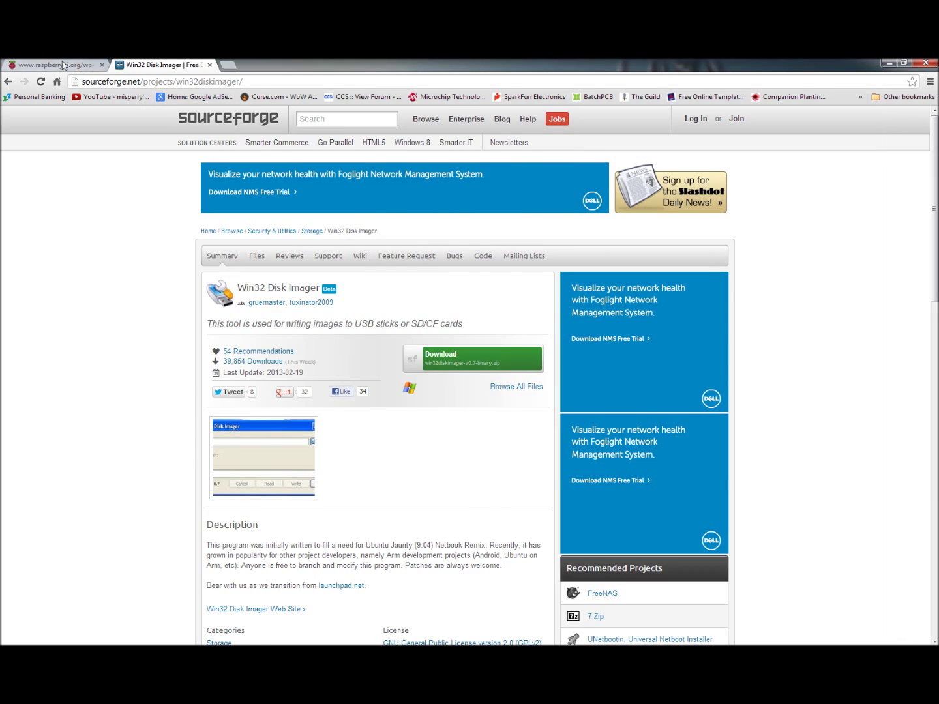
left_click(62, 65)
key("BackSpace")
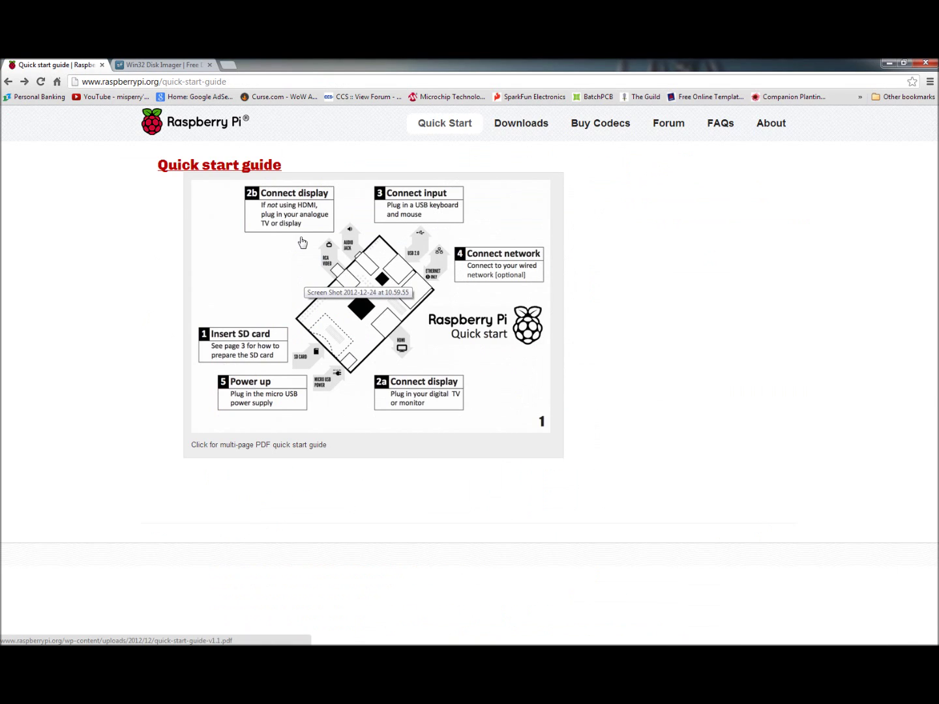
key("BackSpace")
key("alt+Right")
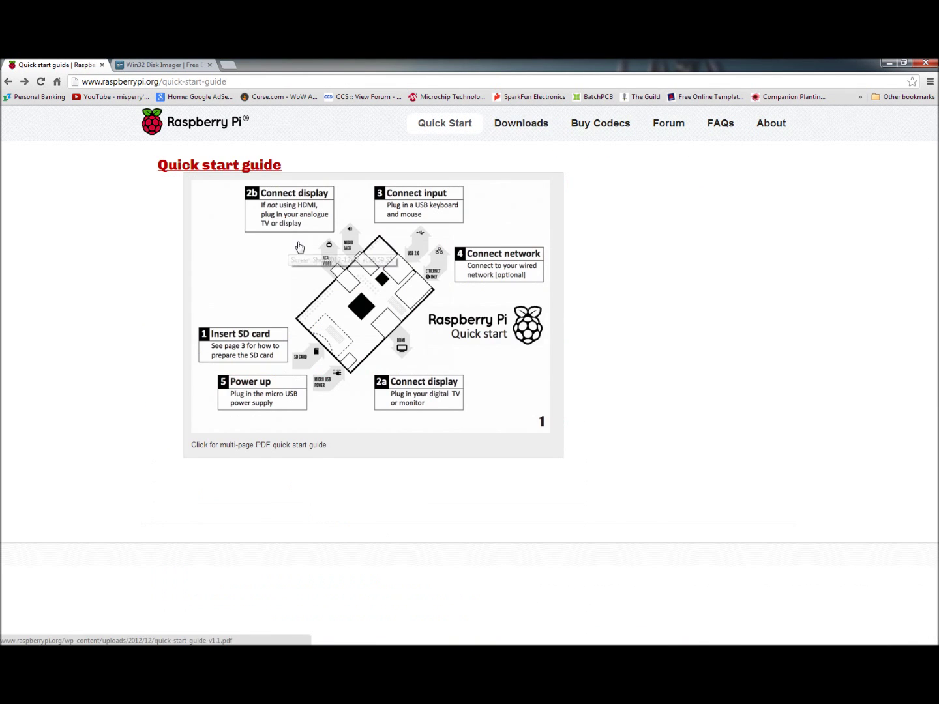
key("BackSpace")
scroll(176, 346, "down", 3)
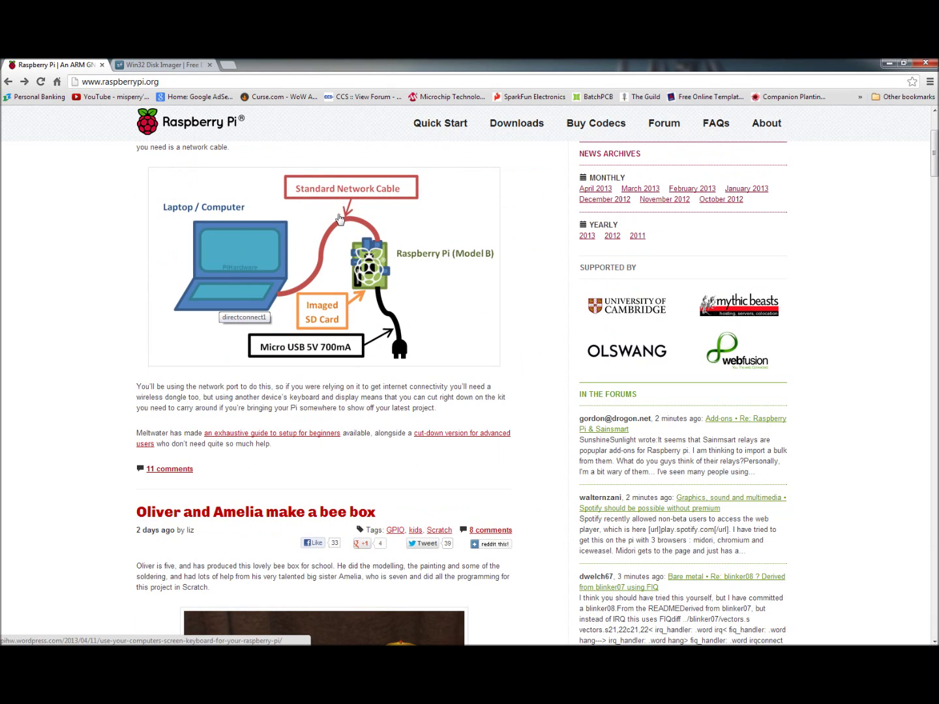
scroll(290, 340, "down", 1)
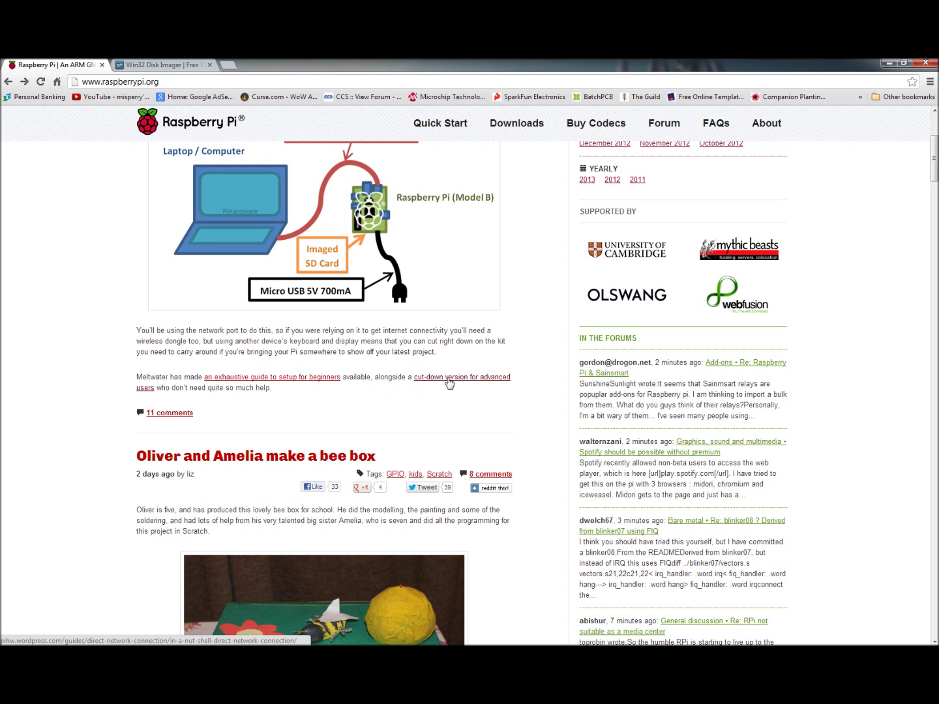
scroll(59, 394, "up", 4)
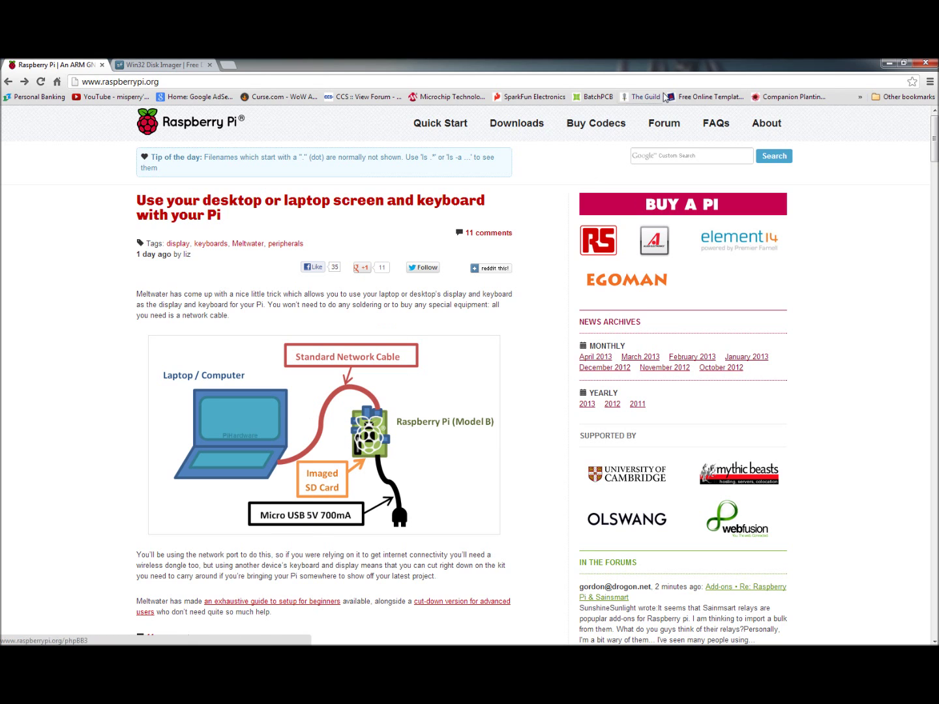
Step: Return to the removable disk J: and reopen cmdline.txt in Notepad
left_click(889, 64)
double_click(342, 214)
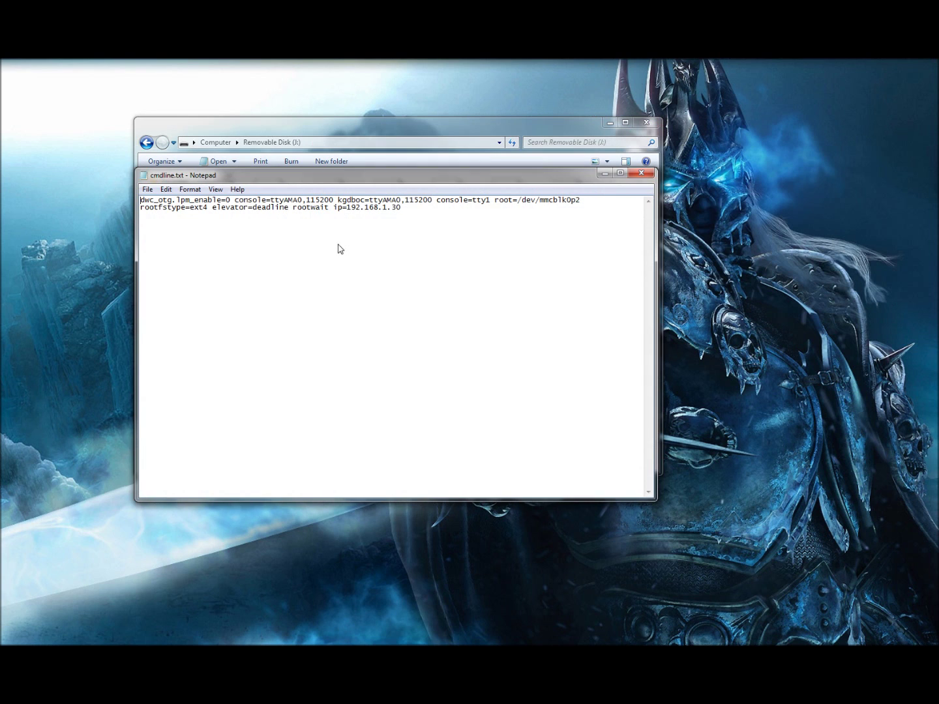
Step: Close the Notepad window and permanently delete the edited cmdline.txt from removable disk J:
left_click(642, 174)
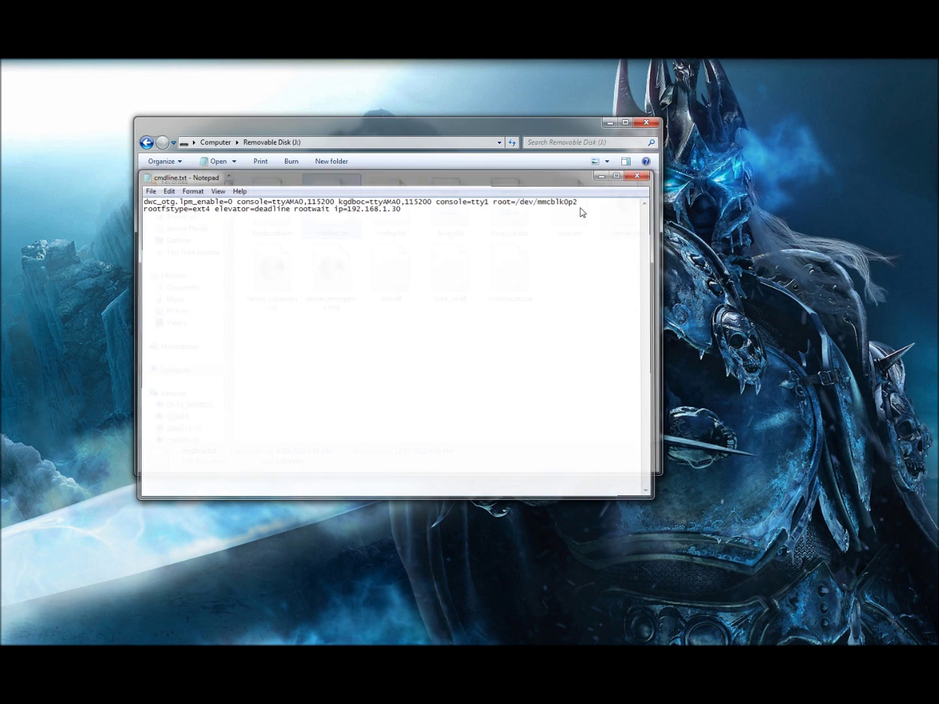
left_click(350, 366)
left_click(341, 203)
key("Delete")
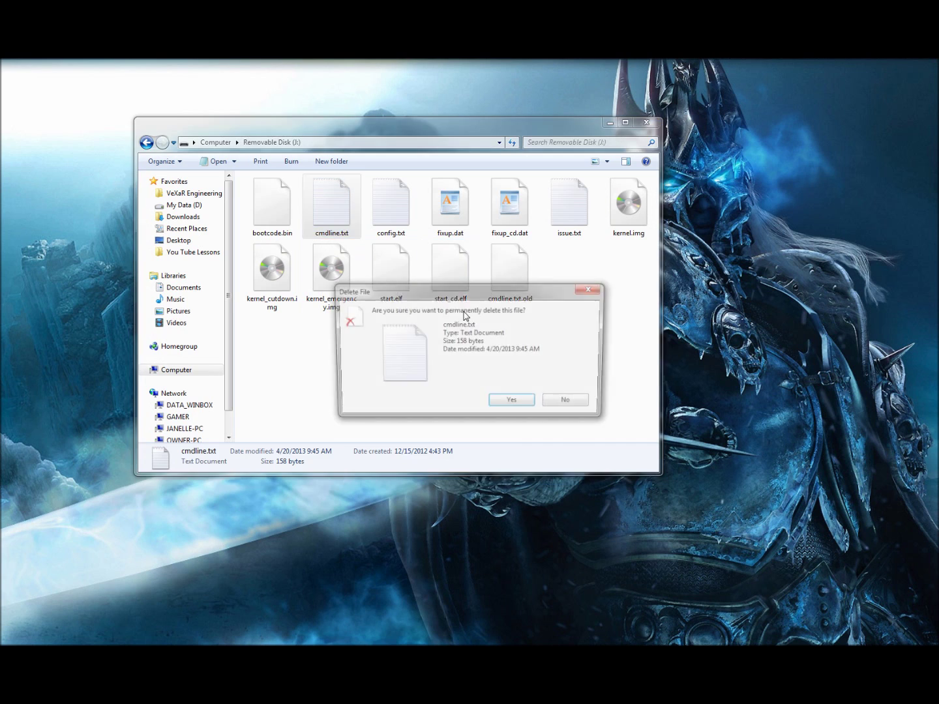
key("Return")
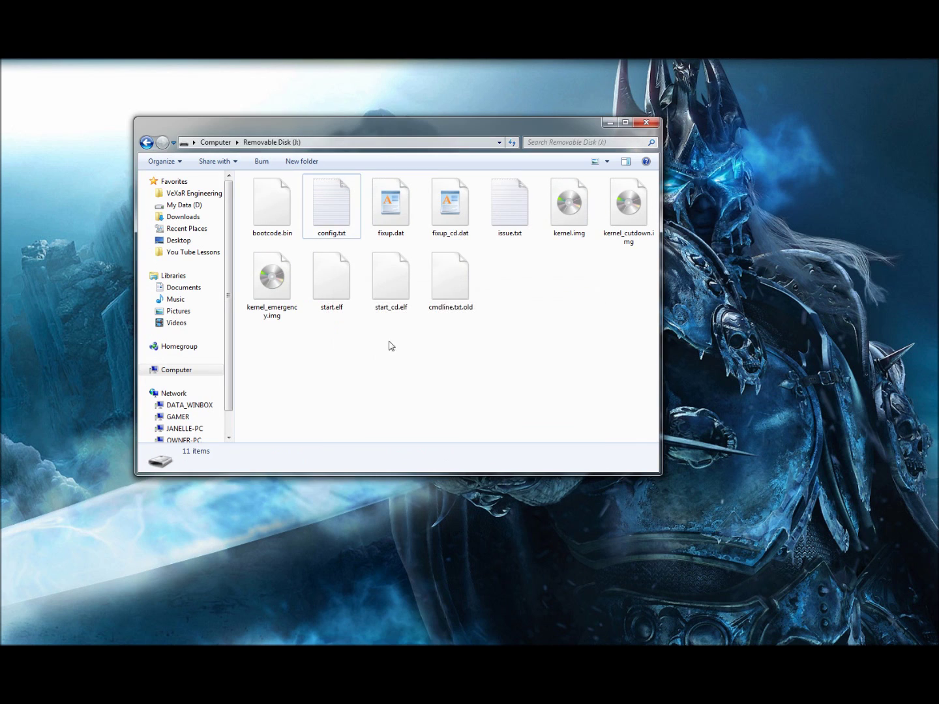
Step: Restore the original boot file by renaming cmdline.txt.old as cmdline.txt and accepting the extension change
left_click(463, 286)
right_click(450, 284)
left_click(487, 476)
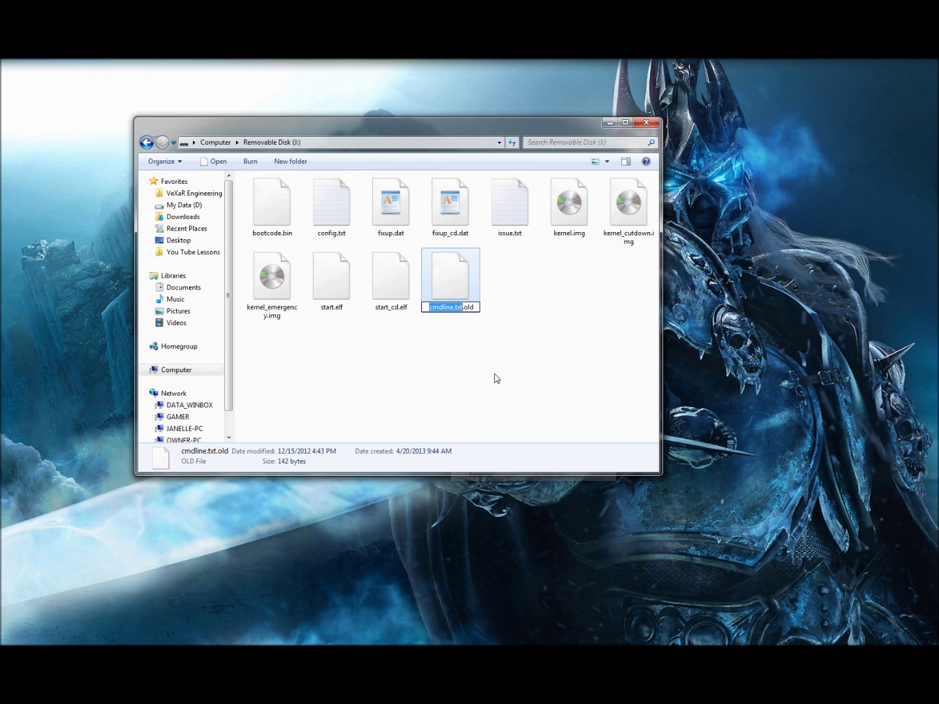
key("End")
key("BackSpace")
key("BackSpace")
key("BackSpace")
key("BackSpace")
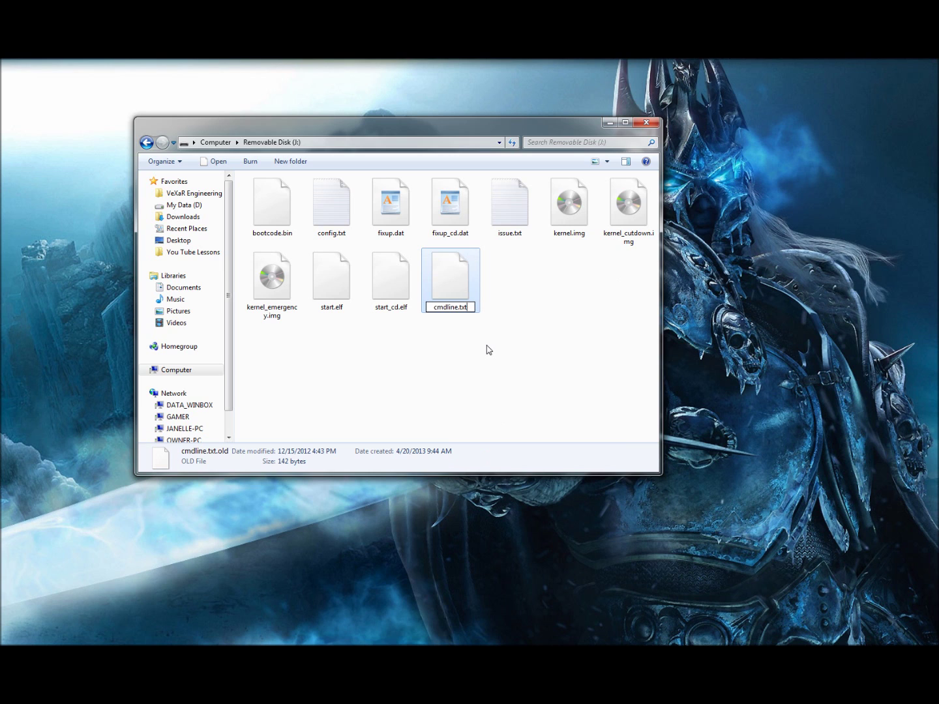
key("Return")
left_click(515, 364)
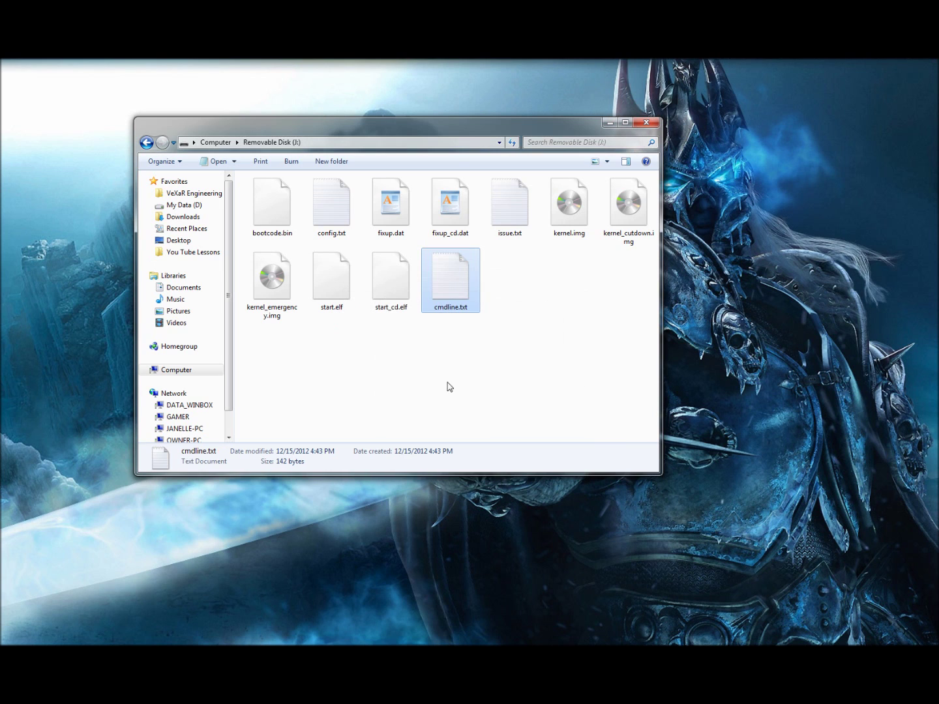
right_click(369, 360)
left_click(346, 445)
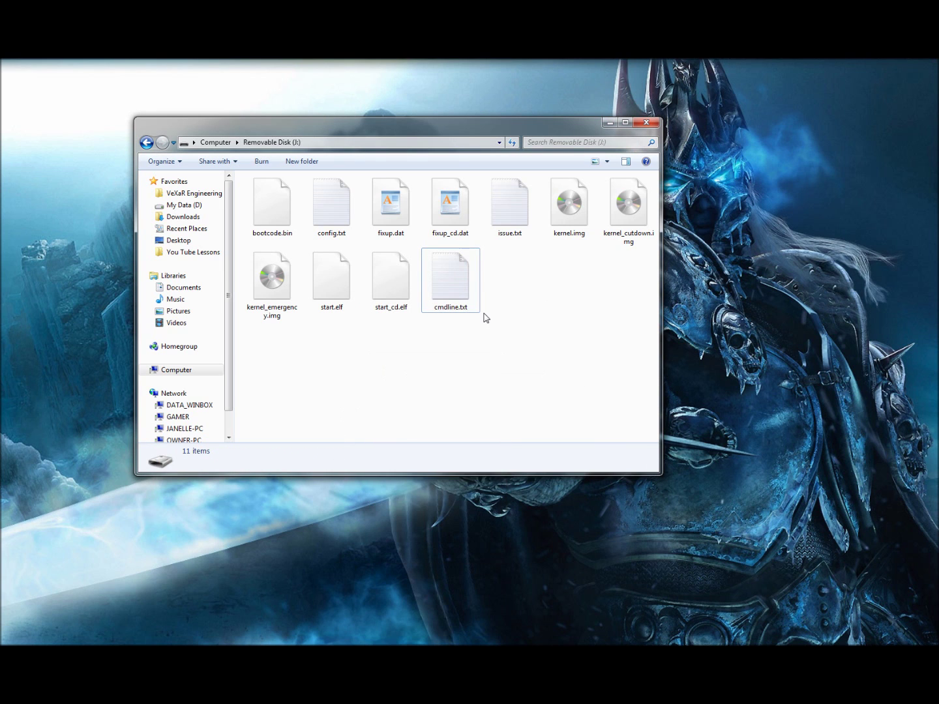